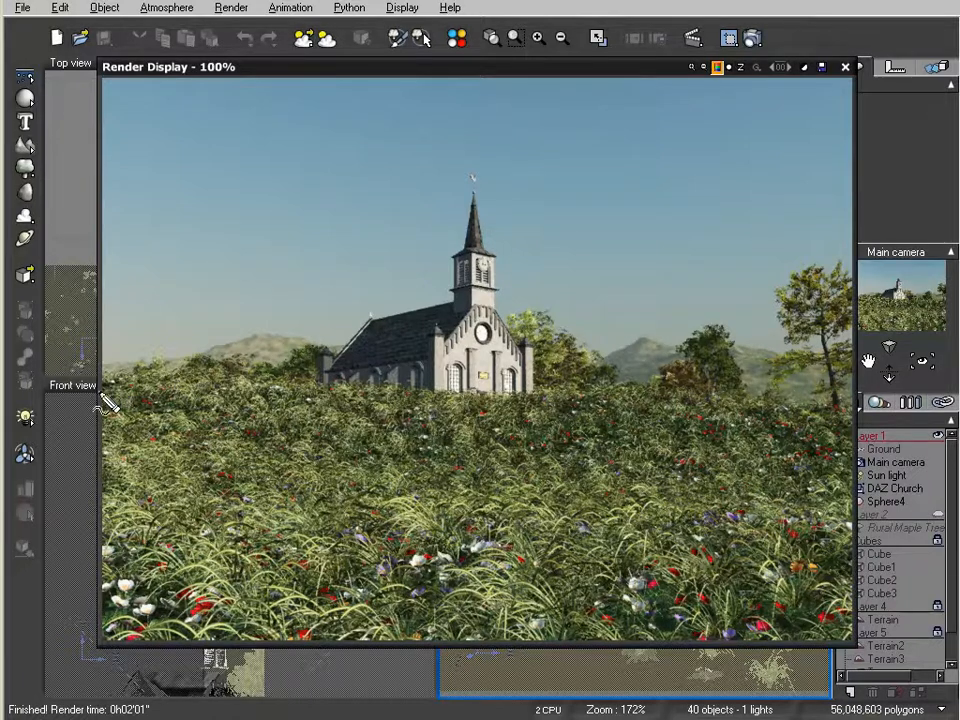
pyautogui.moveTo(104, 373)
pyautogui.mouseDown()
pyautogui.moveTo(756, 410)
pyautogui.moveTo(852, 404)
pyautogui.mouseUp()
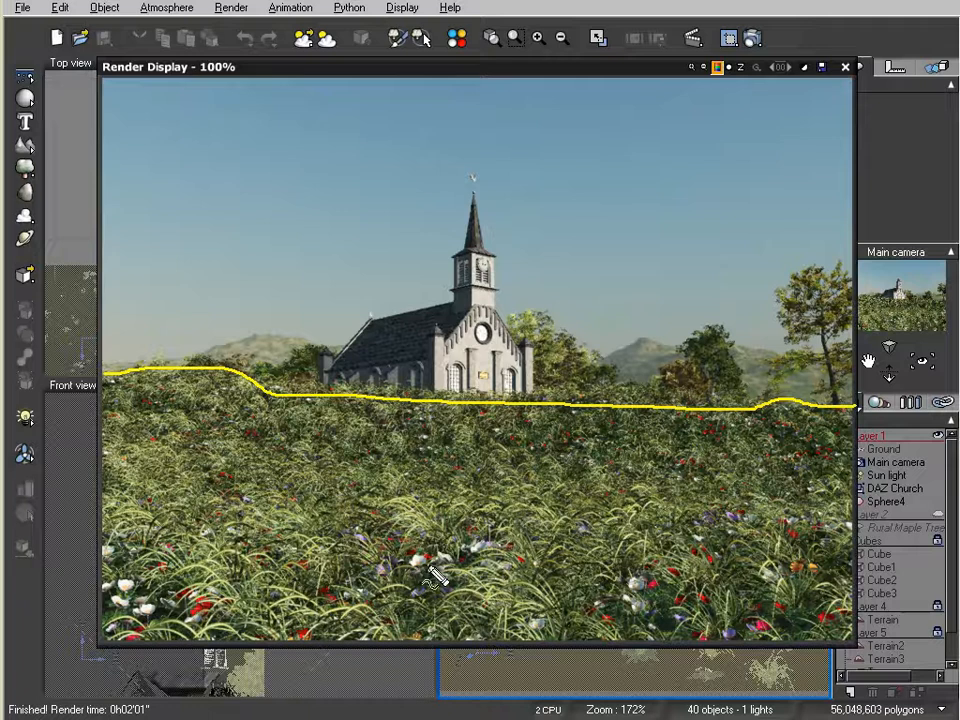
pyautogui.moveTo(820, 320)
pyautogui.mouseDown()
pyautogui.moveTo(831, 362)
pyautogui.moveTo(765, 372)
pyautogui.moveTo(370, 360)
pyautogui.moveTo(228, 378)
pyautogui.mouseUp()
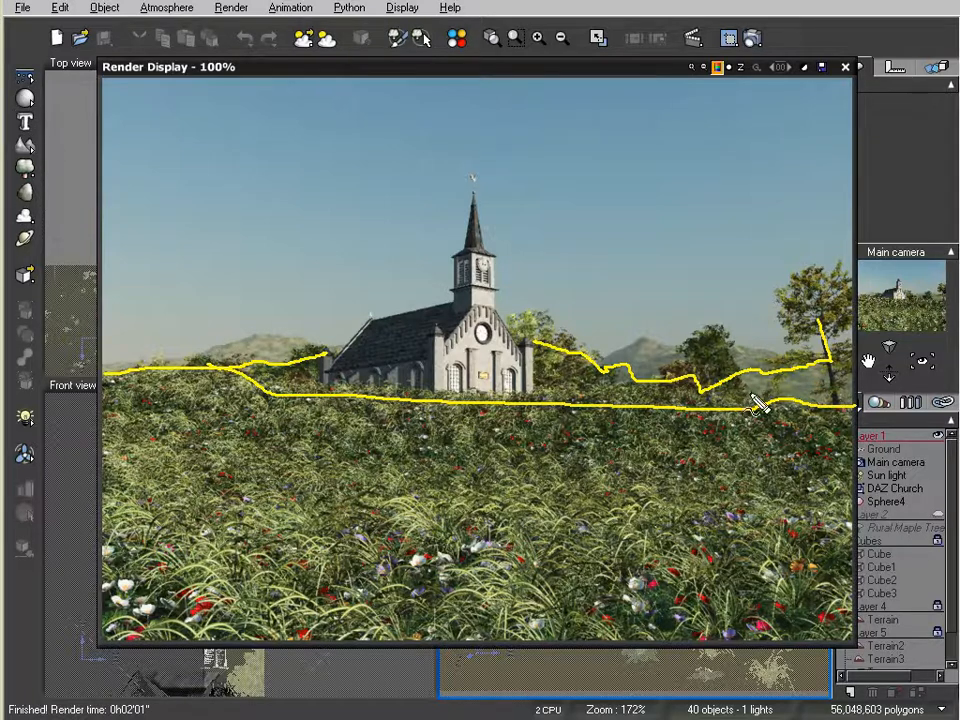
pyautogui.moveTo(199, 350); pyautogui.dragTo(350, 328)
pyautogui.moveTo(561, 332)
pyautogui.mouseDown()
pyautogui.moveTo(700, 332)
pyautogui.moveTo(836, 348)
pyautogui.mouseUp()
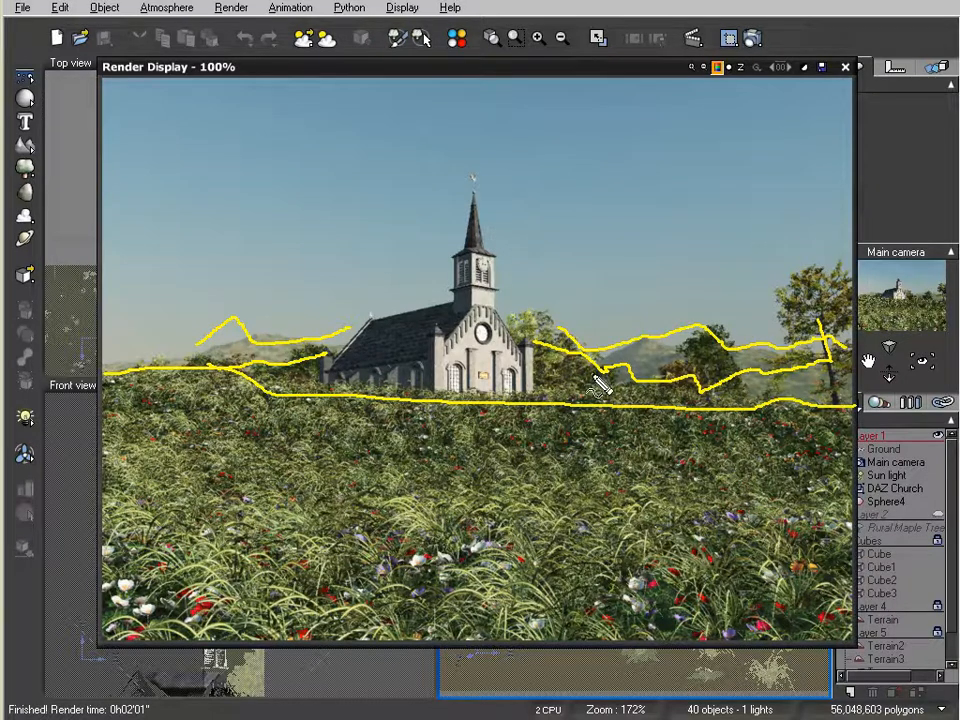
pyautogui.moveTo(551, 383)
pyautogui.mouseDown()
pyautogui.moveTo(554, 260)
pyautogui.moveTo(375, 170)
pyautogui.moveTo(350, 170)
pyautogui.moveTo(411, 407)
pyautogui.moveTo(553, 403)
pyautogui.mouseUp()
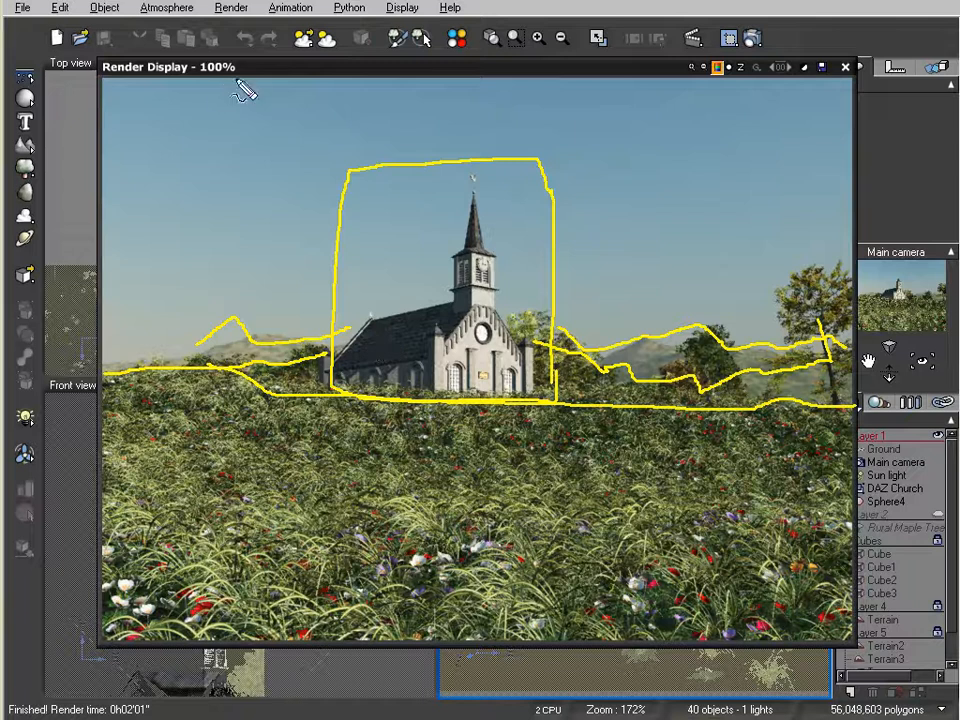
pyautogui.moveTo(238, 79)
pyautogui.mouseDown()
pyautogui.moveTo(286, 95)
pyautogui.moveTo(326, 262)
pyautogui.moveTo(304, 315)
pyautogui.moveTo(199, 334)
pyautogui.moveTo(163, 410)
pyautogui.moveTo(147, 645)
pyautogui.moveTo(160, 489)
pyautogui.moveTo(285, 381)
pyautogui.moveTo(290, 360)
pyautogui.mouseUp()
pyautogui.moveTo(304, 316)
pyautogui.mouseDown()
pyautogui.moveTo(337, 381)
pyautogui.moveTo(163, 490)
pyautogui.mouseUp()
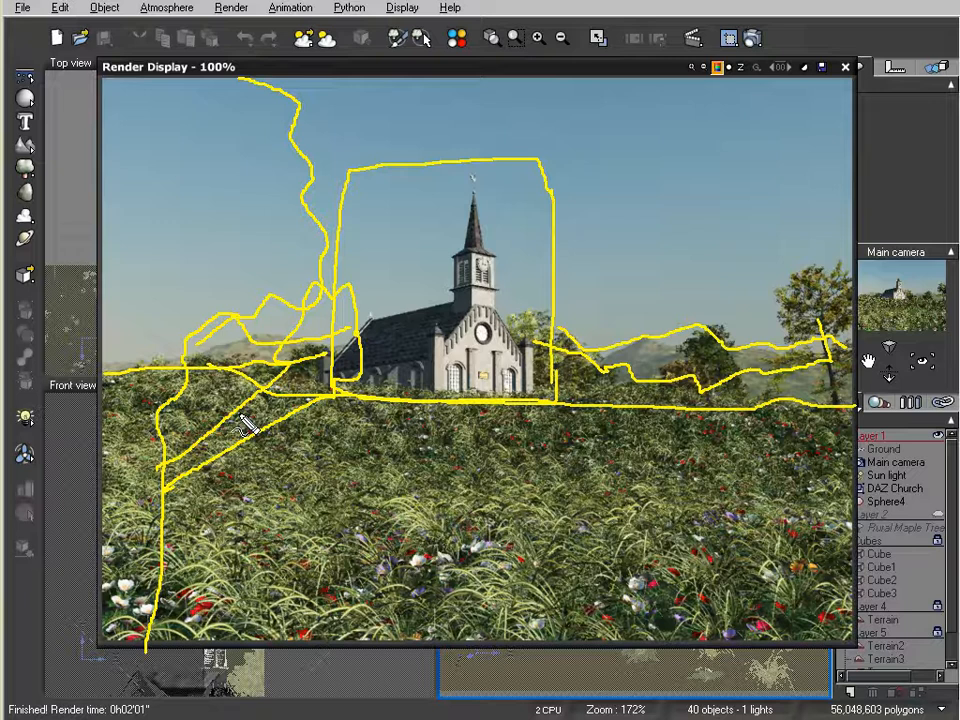
pyautogui.press('Escape')
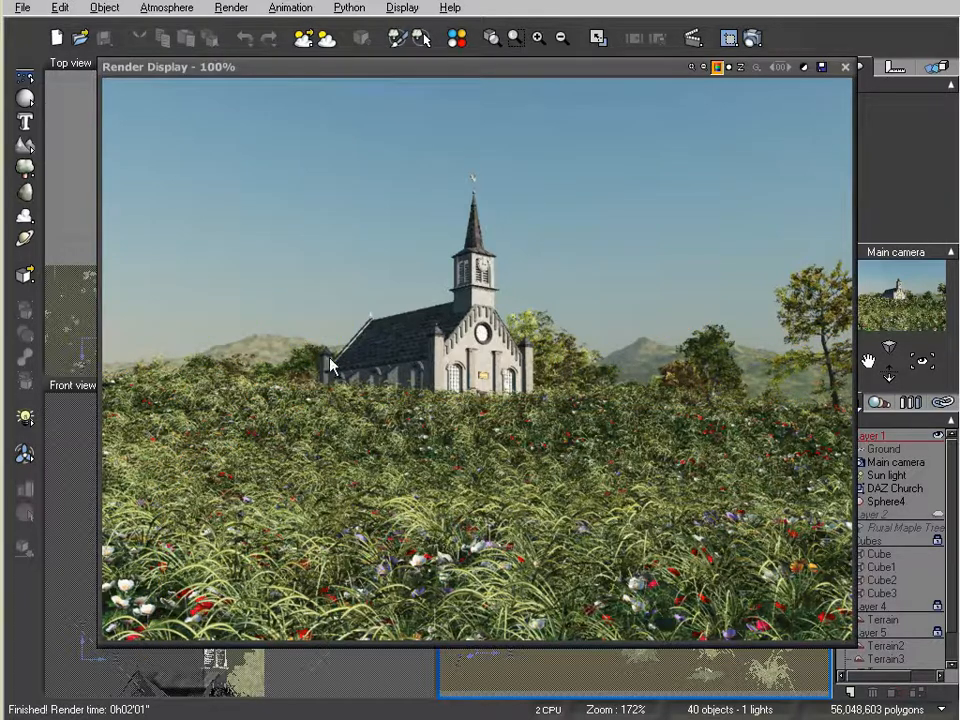
# - Close the render and select the Rural Maple Tree on the hidden Layer 2 to check its placement from above and the side
pyautogui.click(845, 68)
pyautogui.click(895, 527)
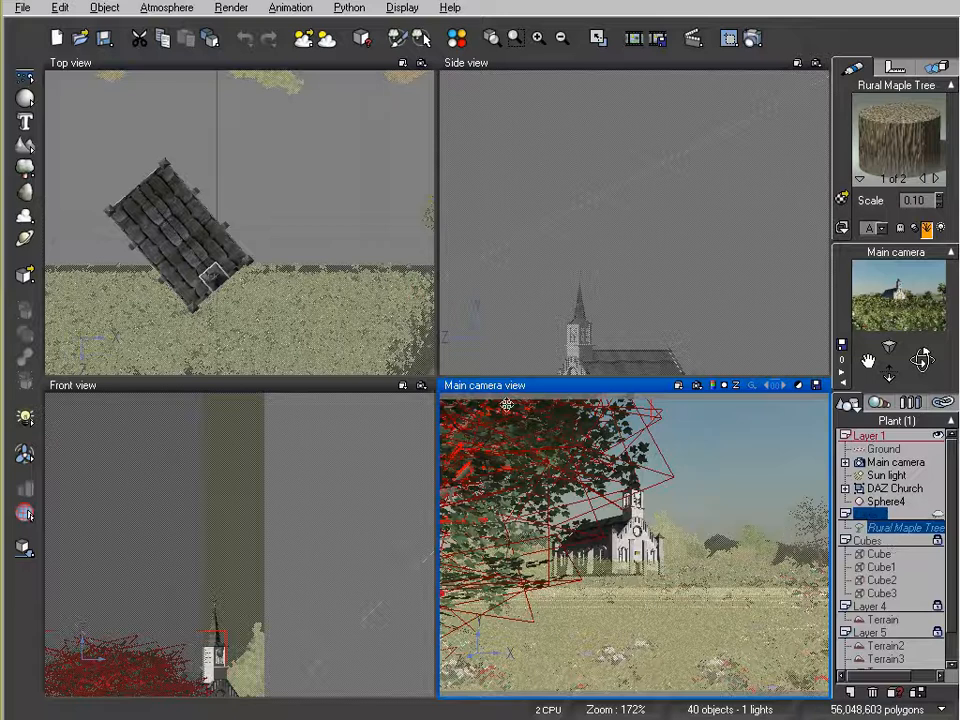
pyautogui.moveTo(283, 270); pyautogui.dragTo(364, 77, button='right')
pyautogui.moveTo(336, 270); pyautogui.dragTo(306, 152, button='right')
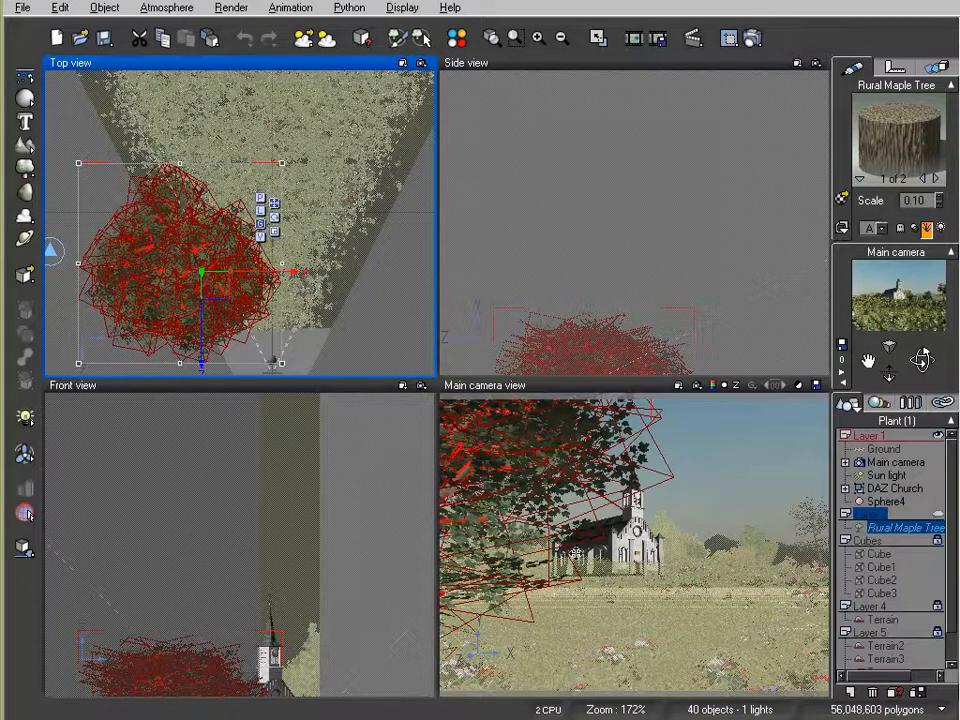
pyautogui.click(737, 261)
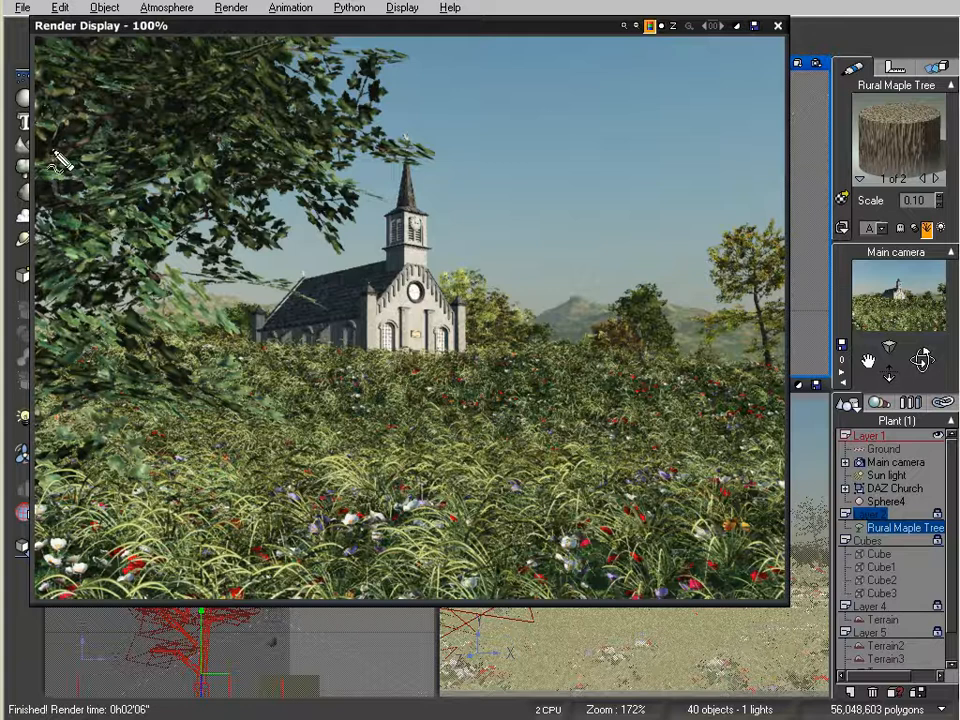
pyautogui.moveTo(47, 142); pyautogui.dragTo(114, 203)
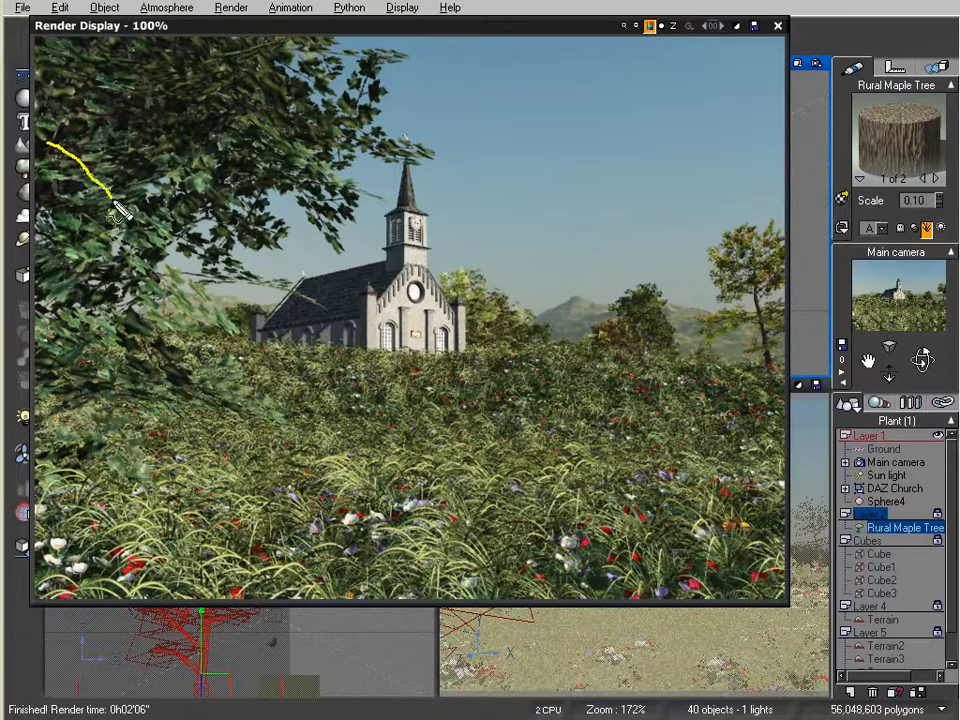
pyautogui.moveTo(130, 262)
pyautogui.mouseDown()
pyautogui.moveTo(193, 263)
pyautogui.moveTo(322, 305)
pyautogui.mouseUp()
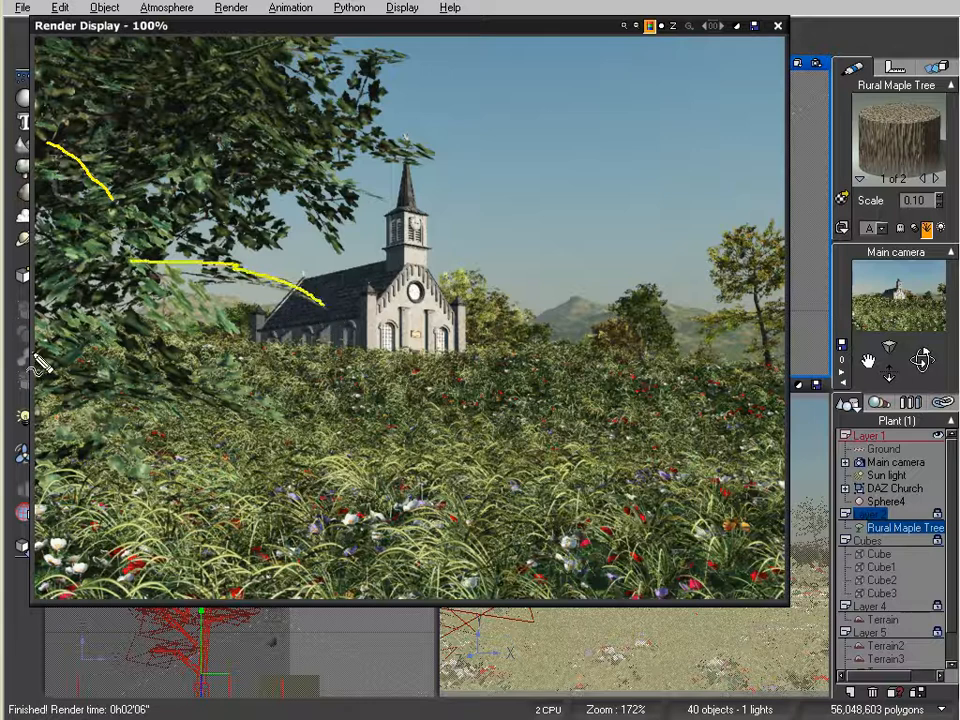
pyautogui.moveTo(48, 381); pyautogui.dragTo(224, 402)
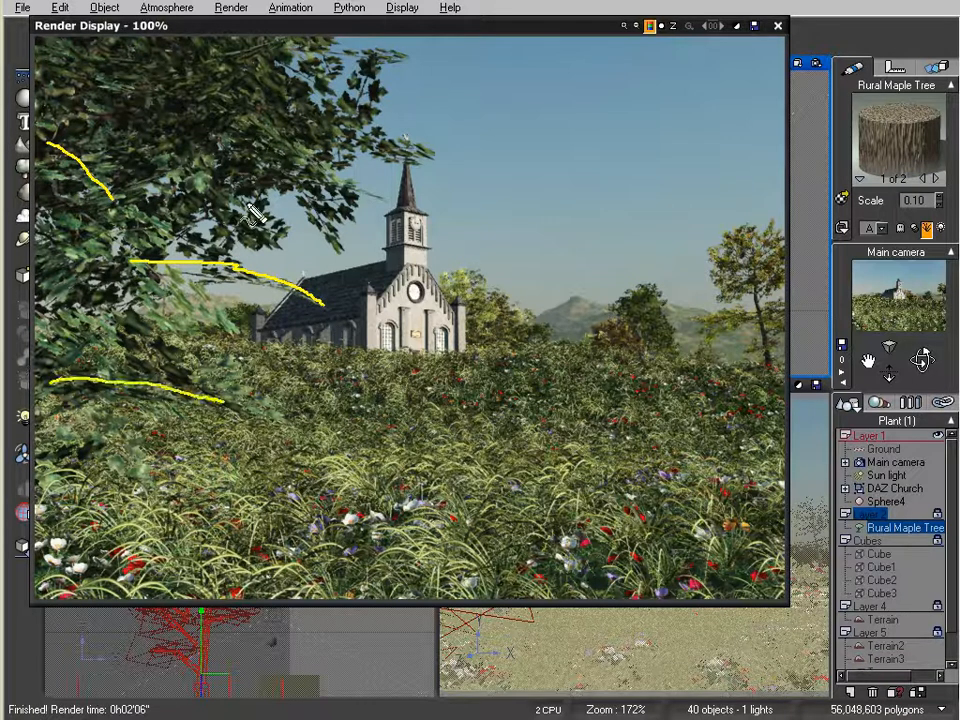
pyautogui.moveTo(234, 181); pyautogui.dragTo(343, 243)
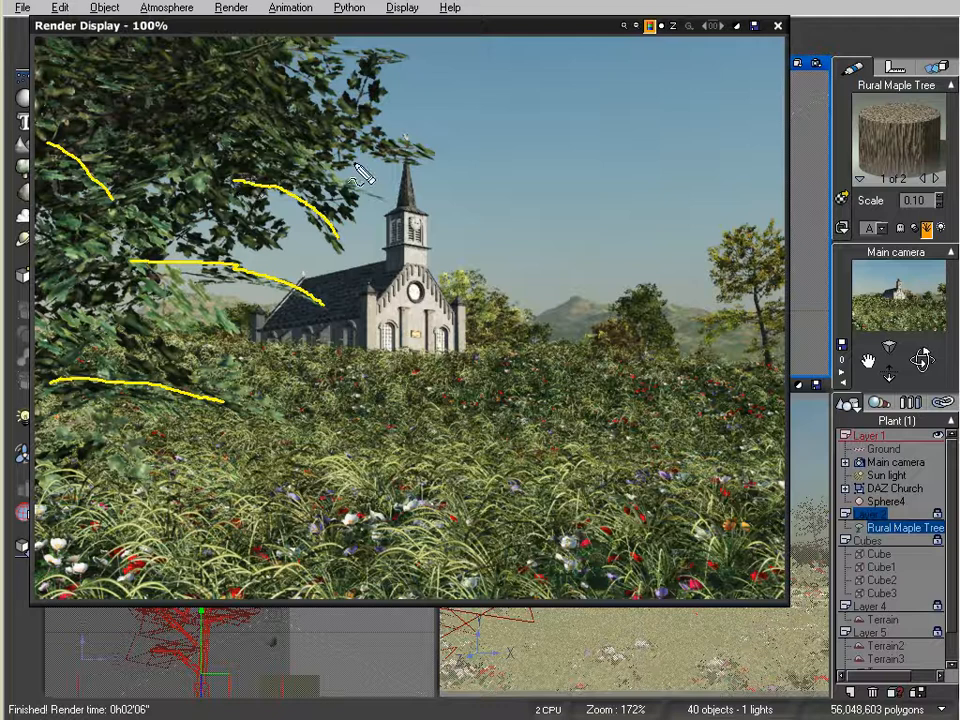
pyautogui.moveTo(352, 143); pyautogui.dragTo(399, 151)
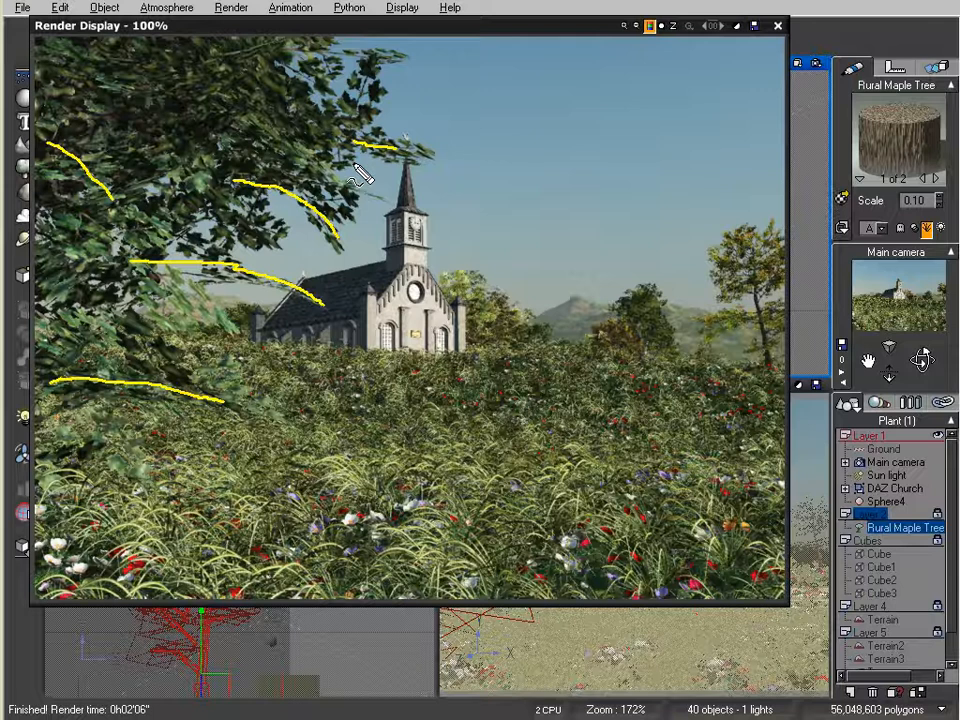
pyautogui.press('Escape')
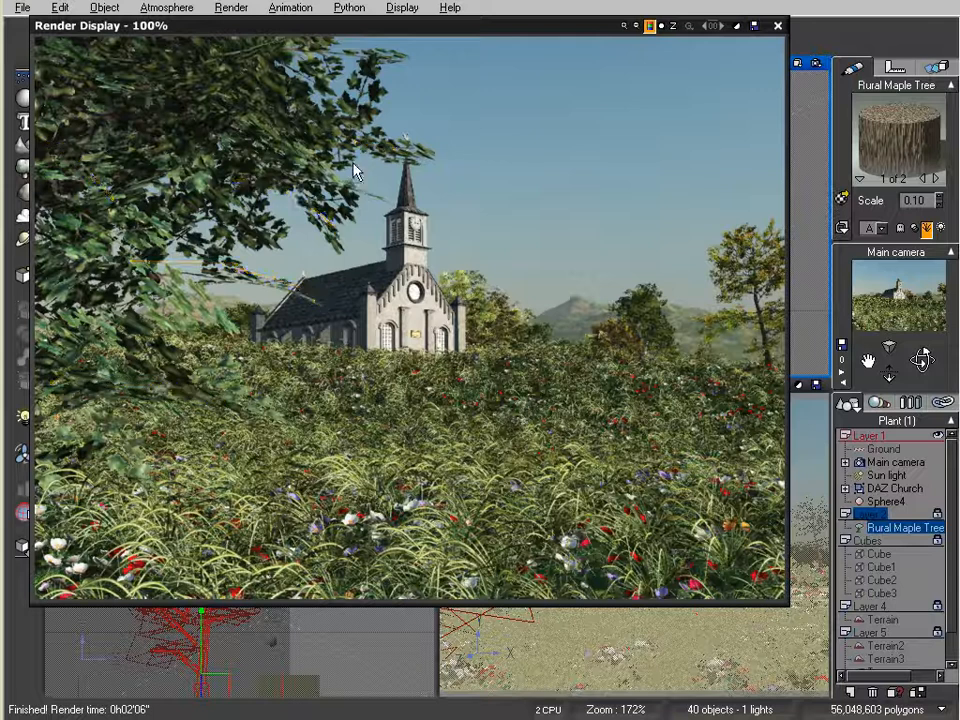
# - Close the render and look over the Rural Maple Tree's settings in the plant editor without changing them
pyautogui.click(777, 26)
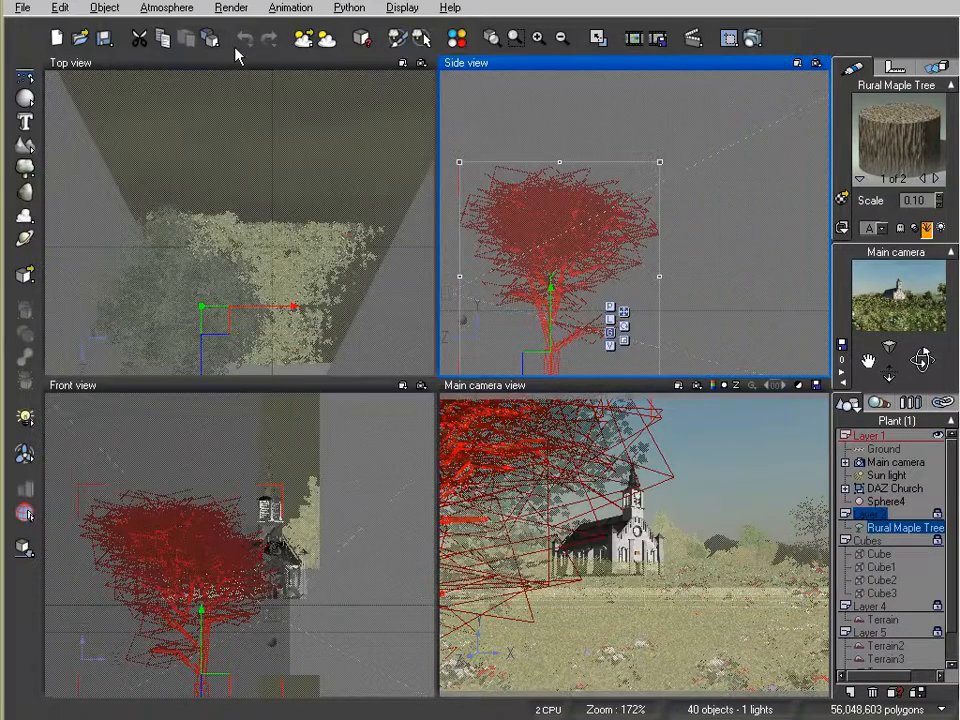
pyautogui.click(363, 39)
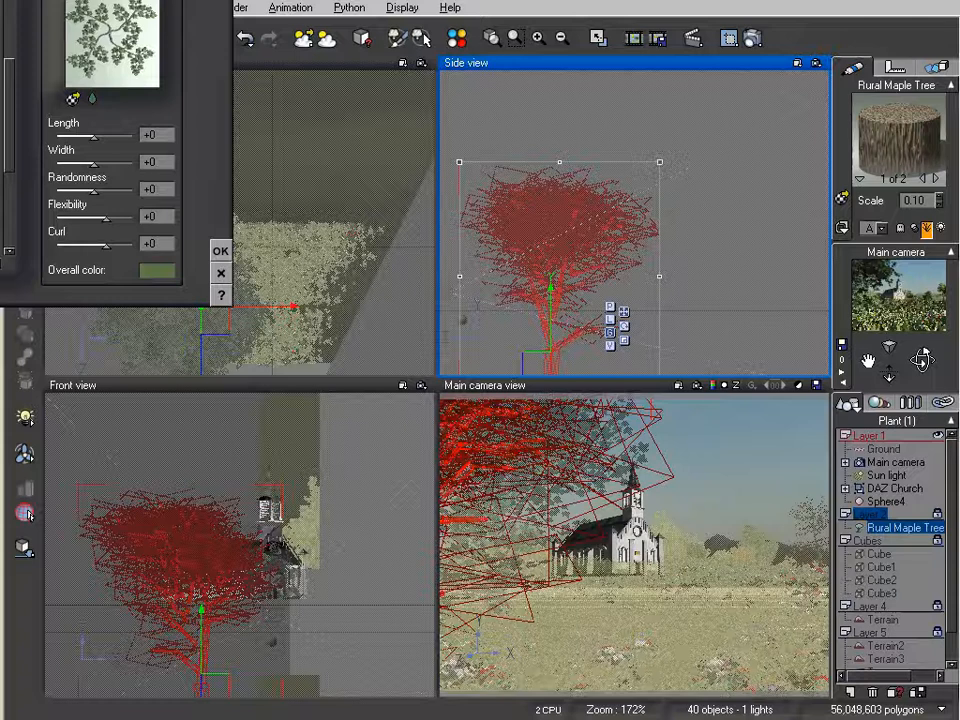
pyautogui.click(220, 272)
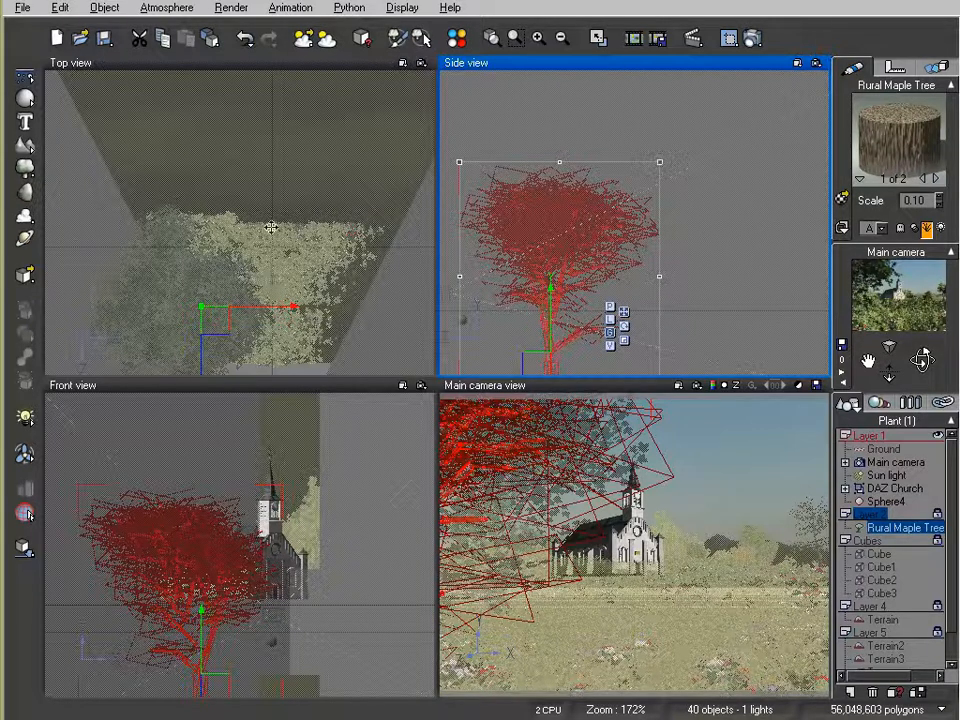
# - Examine from above and from the side how the maple tree stands relative to the camera and the church
pyautogui.click(283, 155)
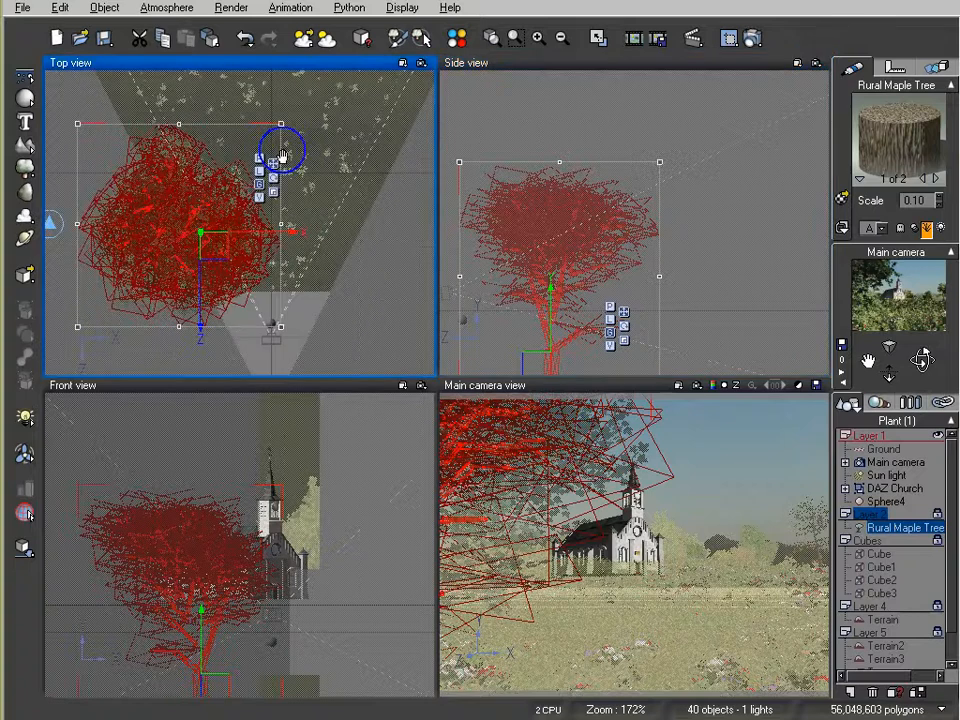
pyautogui.rightClick(328, 171)
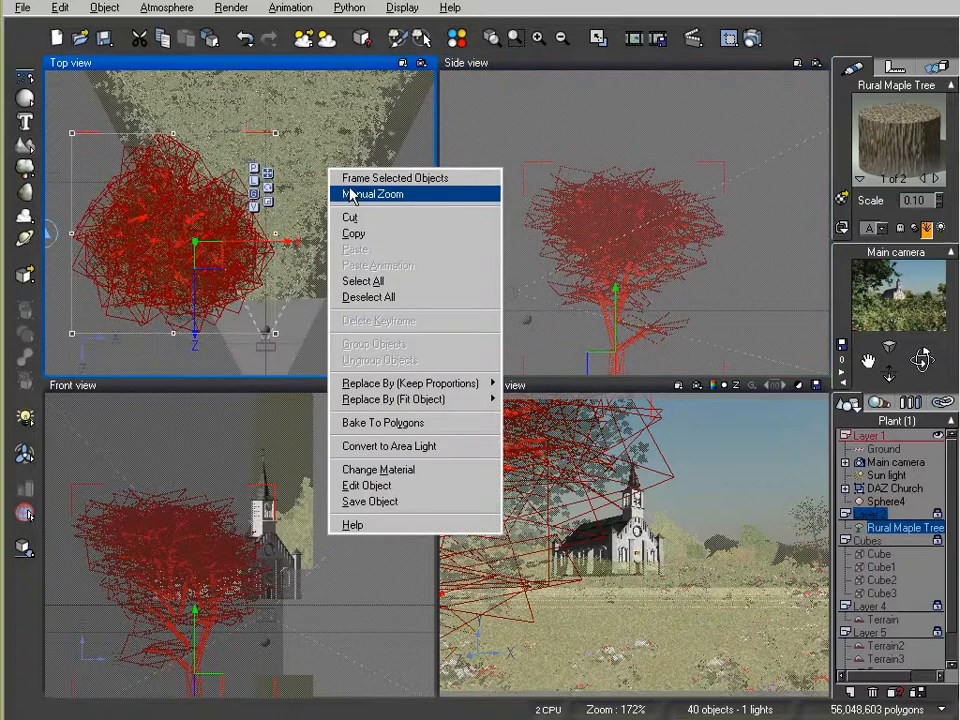
pyautogui.click(355, 194)
pyautogui.moveTo(388, 145)
pyautogui.mouseDown(button='right')
pyautogui.moveTo(349, 179)
pyautogui.moveTo(370, 207)
pyautogui.mouseUp(button='right')
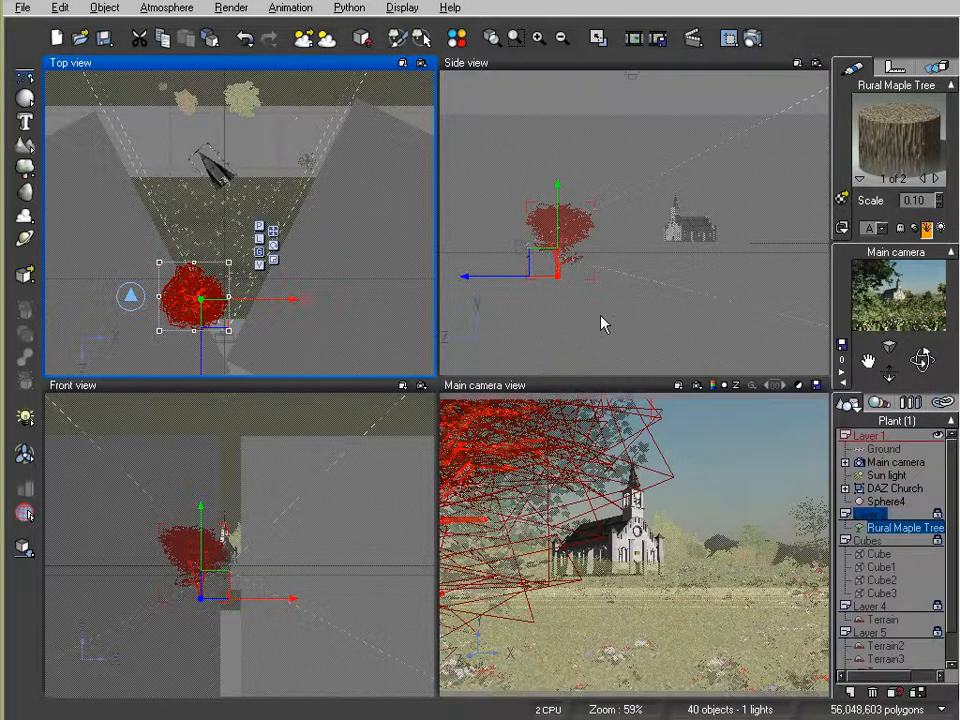
pyautogui.click(508, 257)
pyautogui.moveTo(508, 257); pyautogui.dragTo(521, 257)
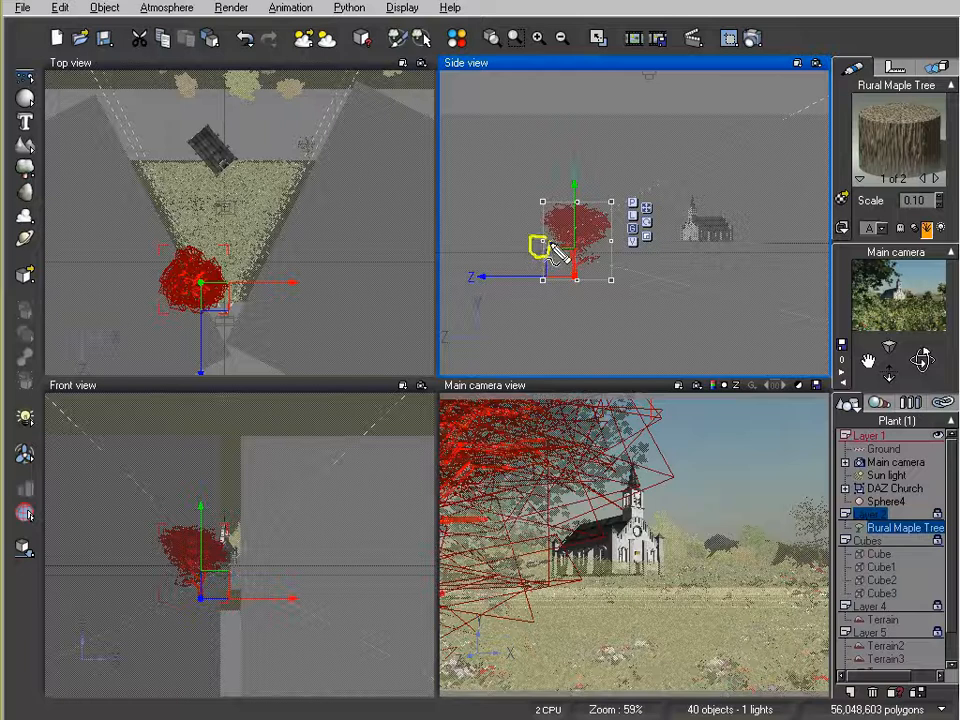
pyautogui.moveTo(546, 244); pyautogui.dragTo(585, 245)
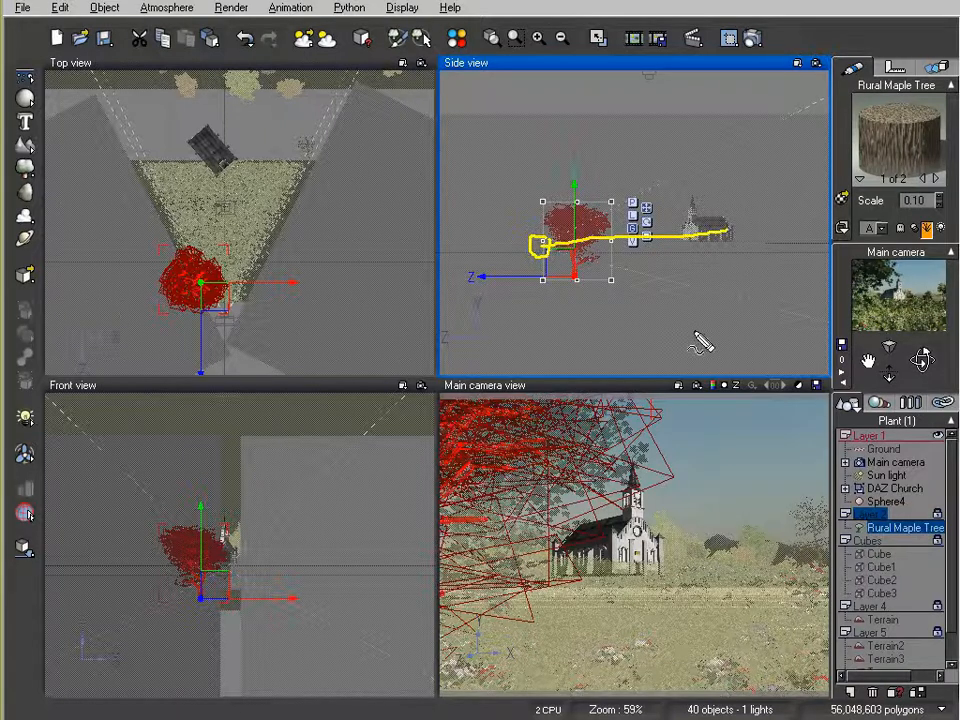
pyautogui.press('Escape')
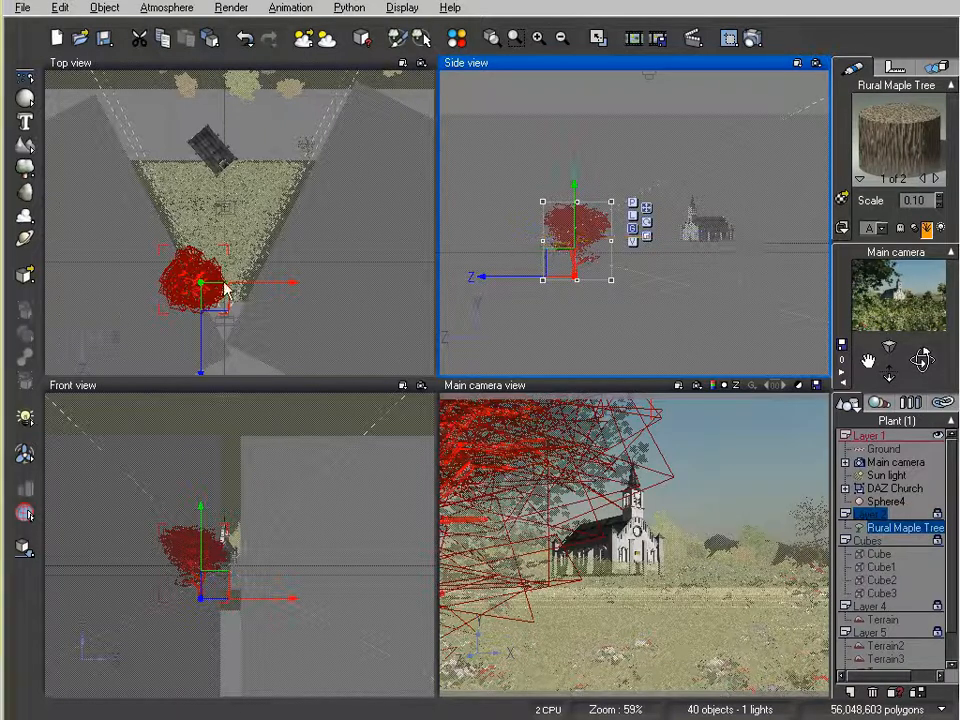
# - Tip the Rural Maple Tree sideways so its crown points toward the church, and move it so the branches fill the camera view's upper-left area
pyautogui.moveTo(615, 285); pyautogui.dragTo(545, 378)
pyautogui.moveTo(610, 281); pyautogui.dragTo(598, 221)
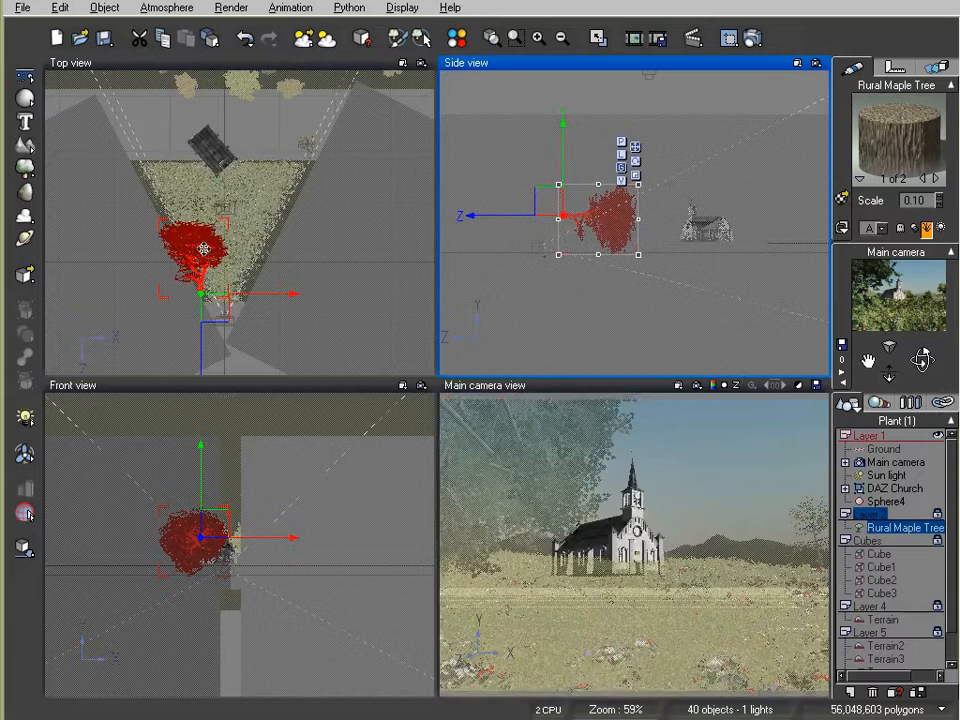
pyautogui.moveTo(208, 257)
pyautogui.mouseDown()
pyautogui.moveTo(218, 268)
pyautogui.moveTo(209, 270)
pyautogui.mouseUp()
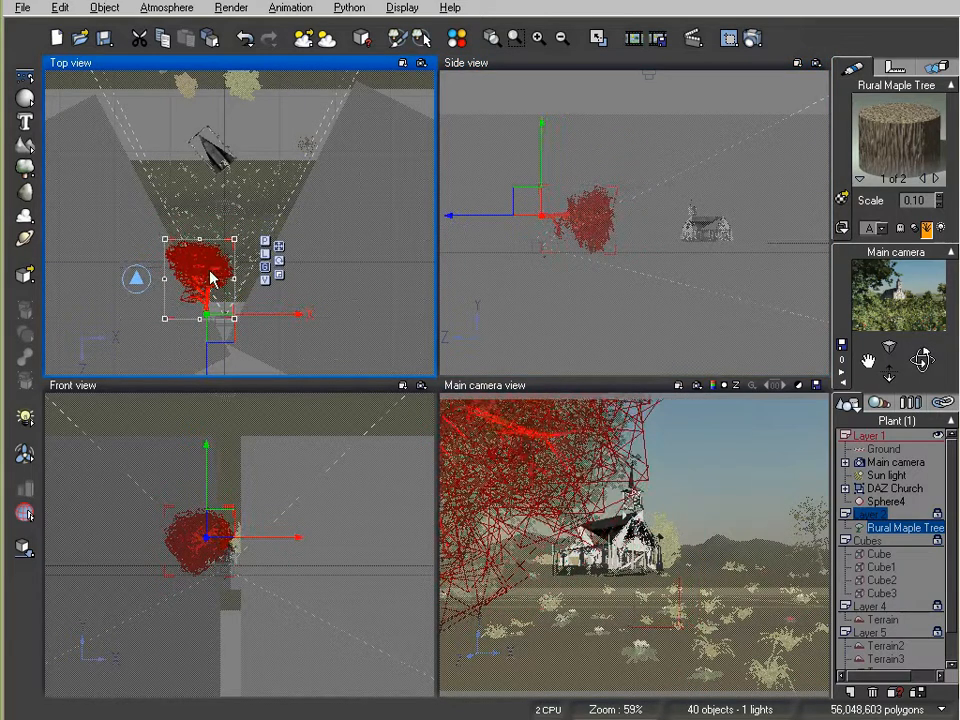
# - Examine the tipped maple tree up close from above, checking the direction of its trunk and the spread of its crown
pyautogui.moveTo(349, 285); pyautogui.dragTo(402, 213, button='right')
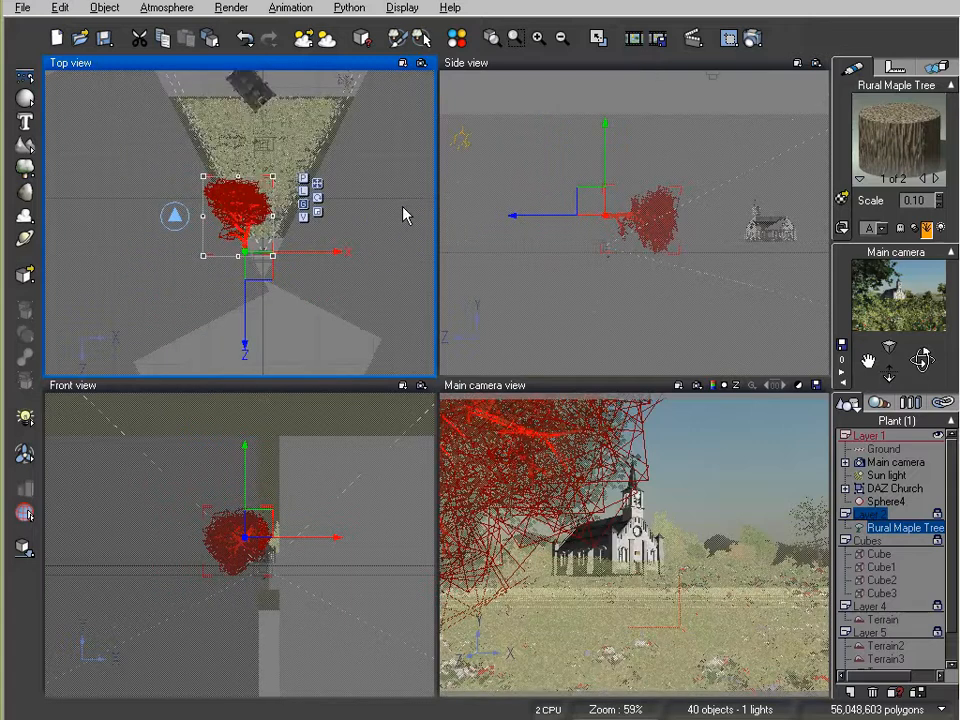
pyautogui.rightClick(404, 212)
pyautogui.click(419, 217)
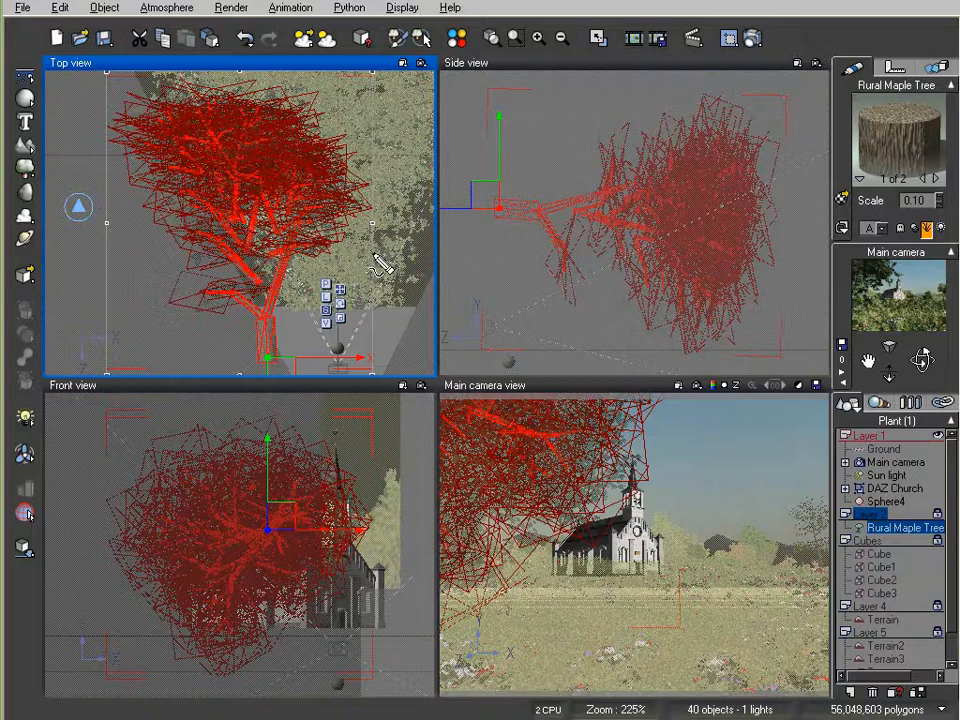
pyautogui.moveTo(270, 359)
pyautogui.mouseDown()
pyautogui.moveTo(260, 353)
pyautogui.moveTo(270, 84)
pyautogui.moveTo(299, 110)
pyautogui.mouseUp()
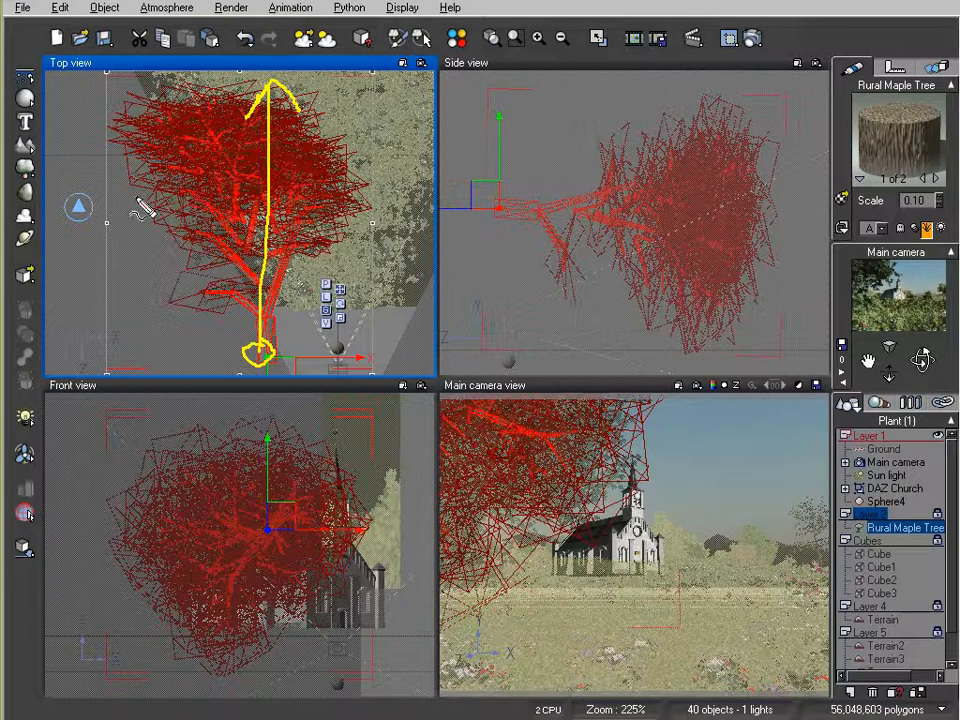
pyautogui.moveTo(135, 196); pyautogui.dragTo(345, 198)
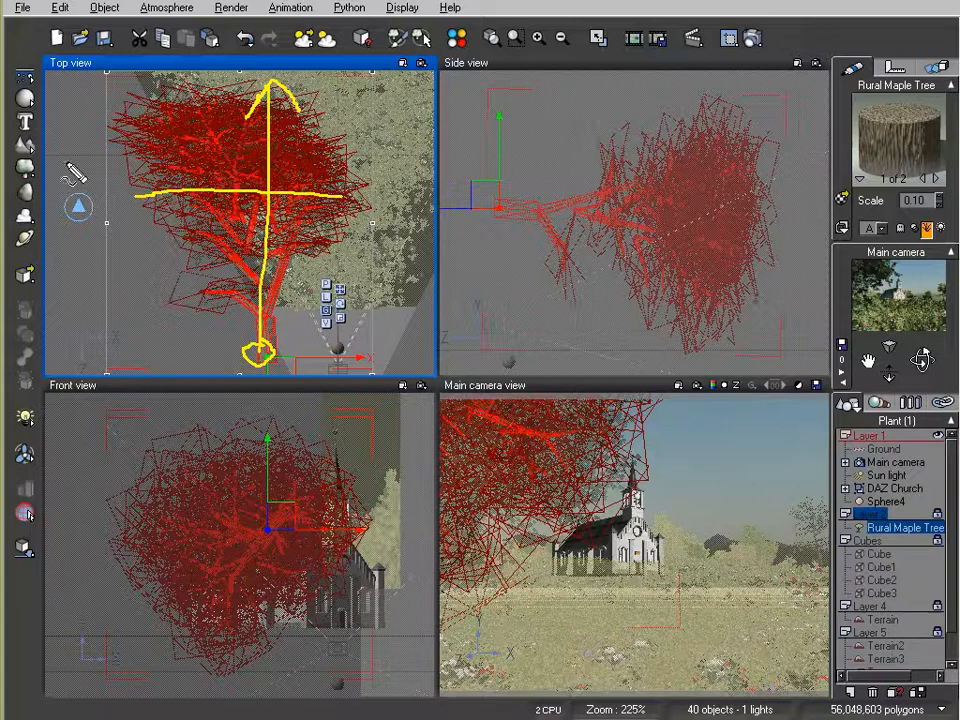
pyautogui.press('Escape')
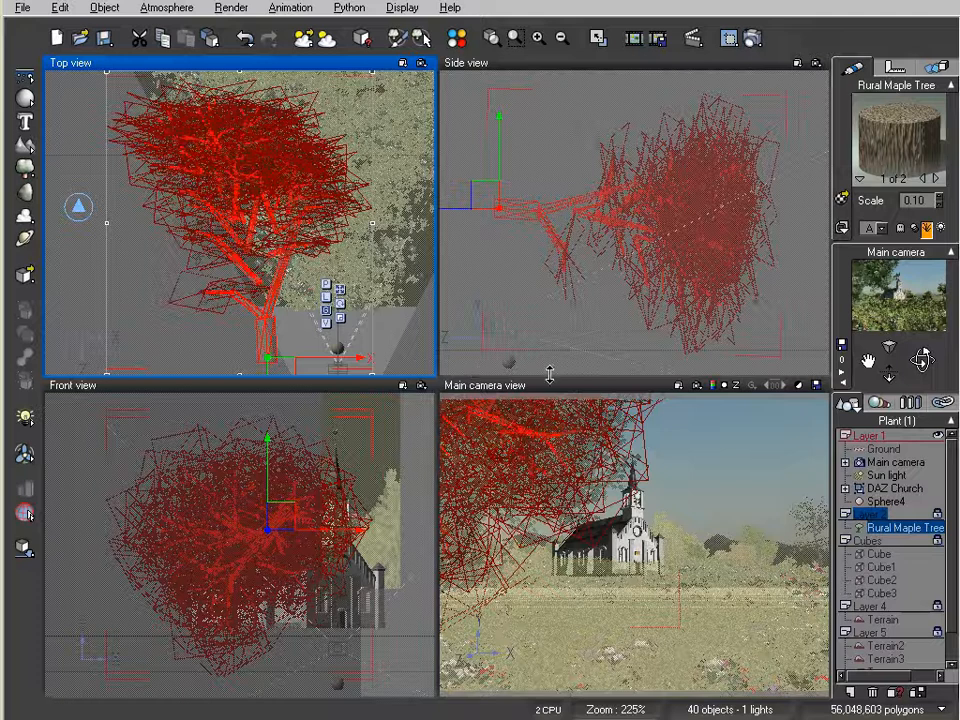